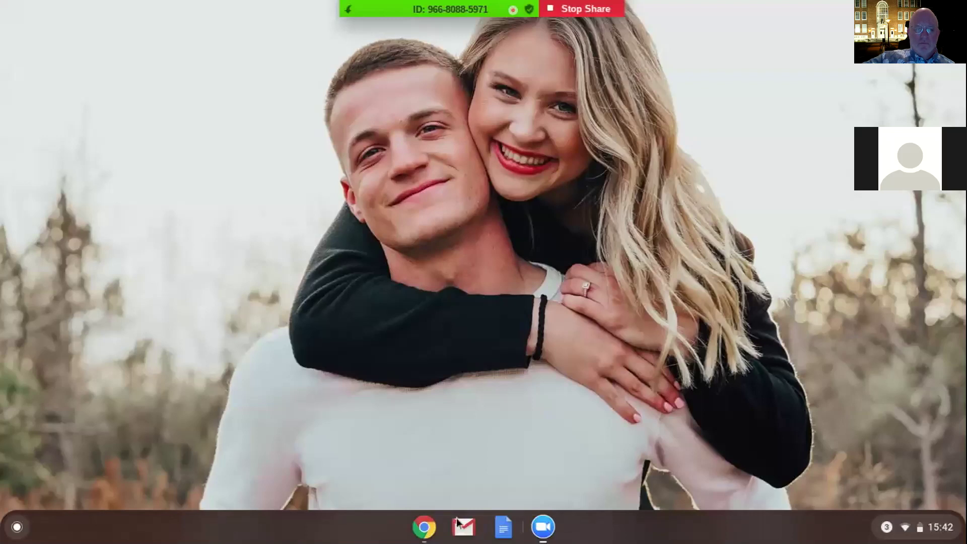
Launch the Dropbox file system app from the launcher, then close its window.
{"action": "left_click", "coordinate": [16, 526]}
{"action": "left_click", "coordinate": [620, 459]}
{"action": "left_click", "coordinate": [683, 143]}
Expand the launcher to the full app grid and move to its second page of apps.
{"action": "left_click", "coordinate": [18, 528]}
{"action": "left_click", "coordinate": [483, 373]}
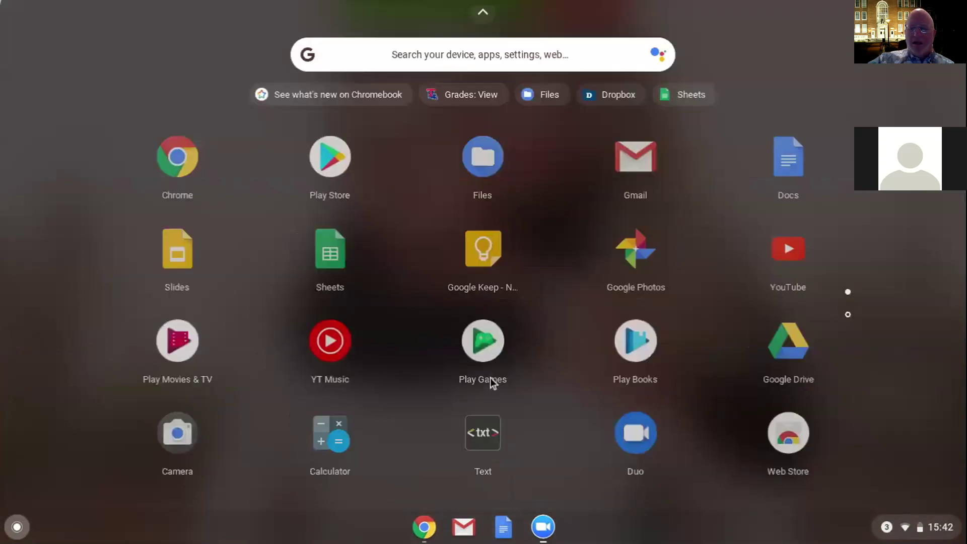
{"action": "left_click", "coordinate": [490, 378]}
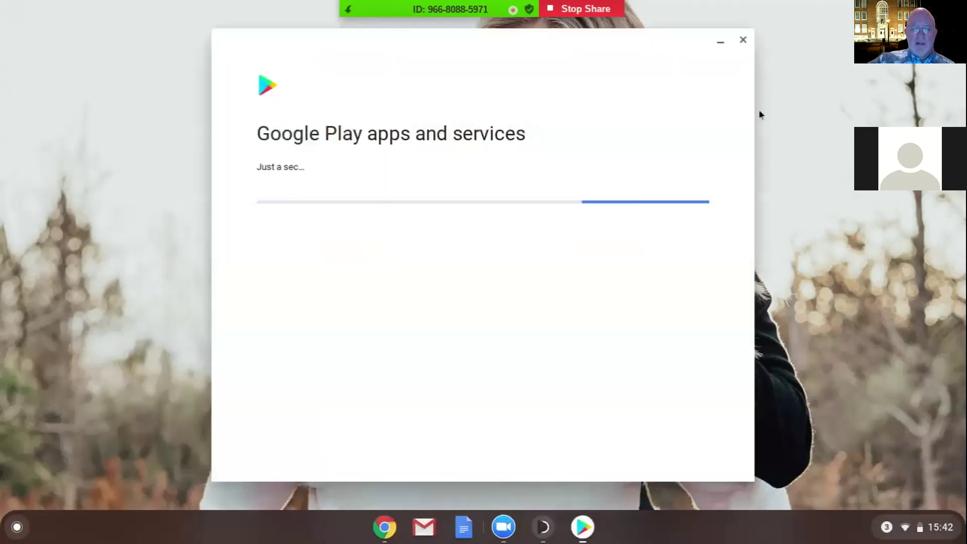
{"action": "left_click", "coordinate": [14, 531]}
{"action": "left_click", "coordinate": [481, 376]}
{"action": "key", "text": "Down"}
{"action": "key", "text": "Down"}
{"action": "key", "text": "Down"}
{"action": "key", "text": "Down"}
{"action": "key", "text": "Down"}
{"action": "key", "text": "Up"}
{"action": "key", "text": "Down"}
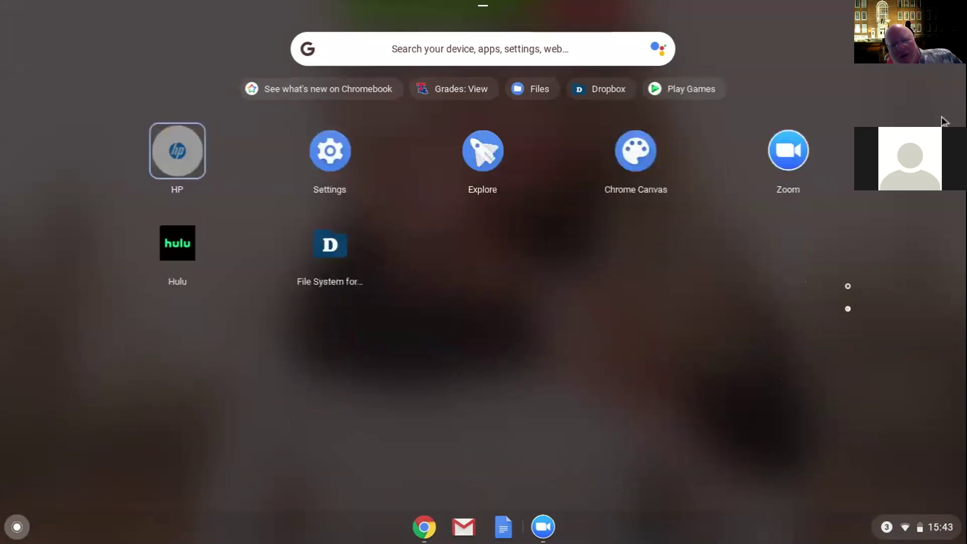
Launch File System for Dropbox and choose Mount your Dropbox.
{"action": "left_click", "coordinate": [328, 256]}
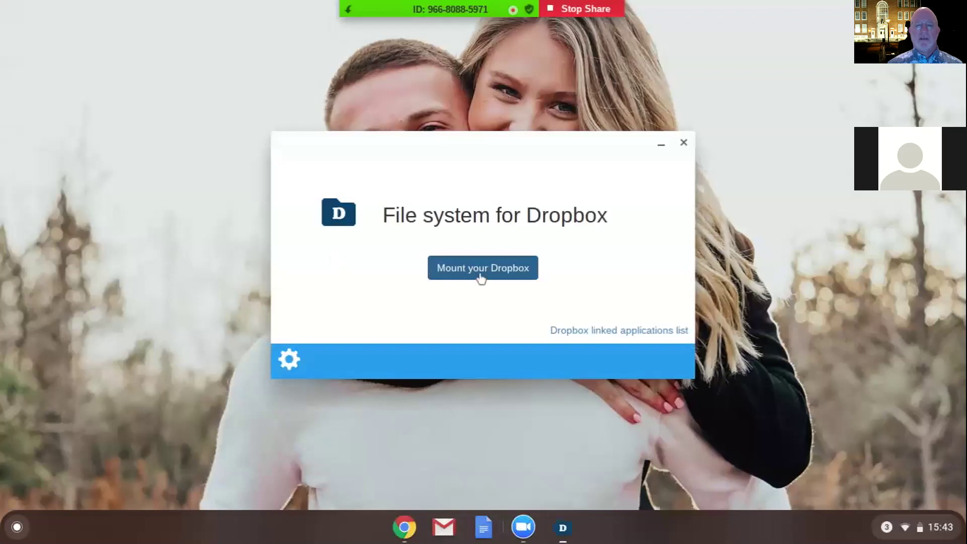
{"action": "left_click", "coordinate": [481, 271]}
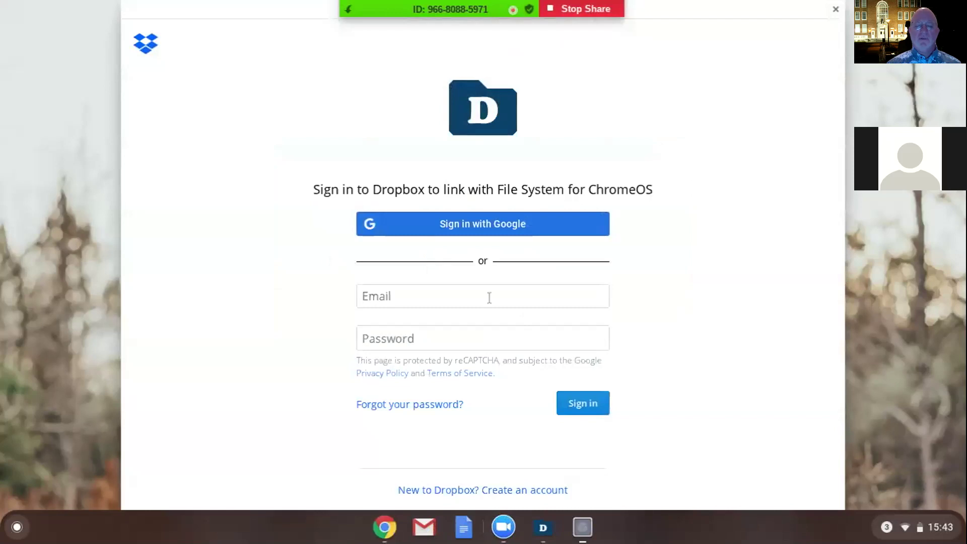
Sign in to Dropbox with the account e-mail and password, retrying with a corrected password.
{"action": "left_click", "coordinate": [489, 297]}
{"action": "left_click", "coordinate": [434, 346]}
{"action": "type", "text": "•••••••••••••"}
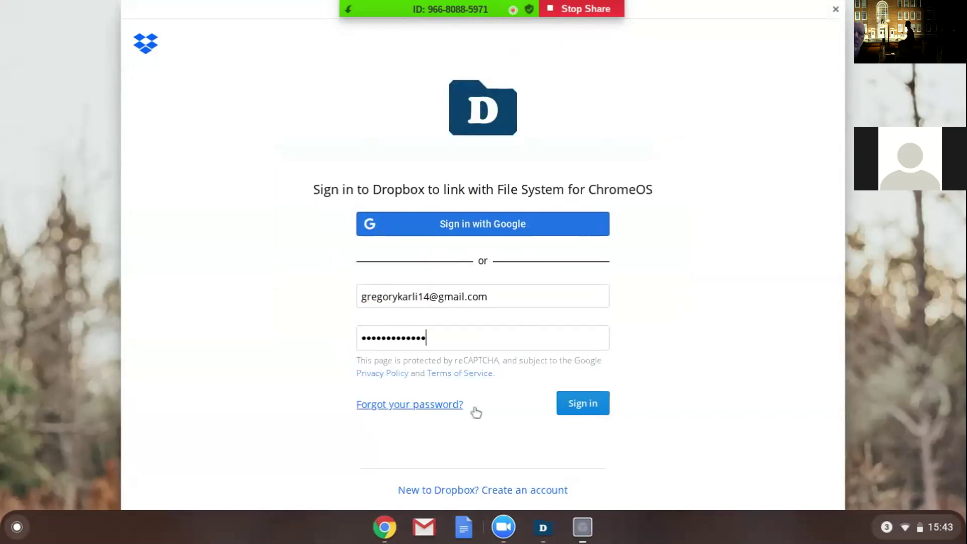
{"action": "left_click", "coordinate": [580, 408]}
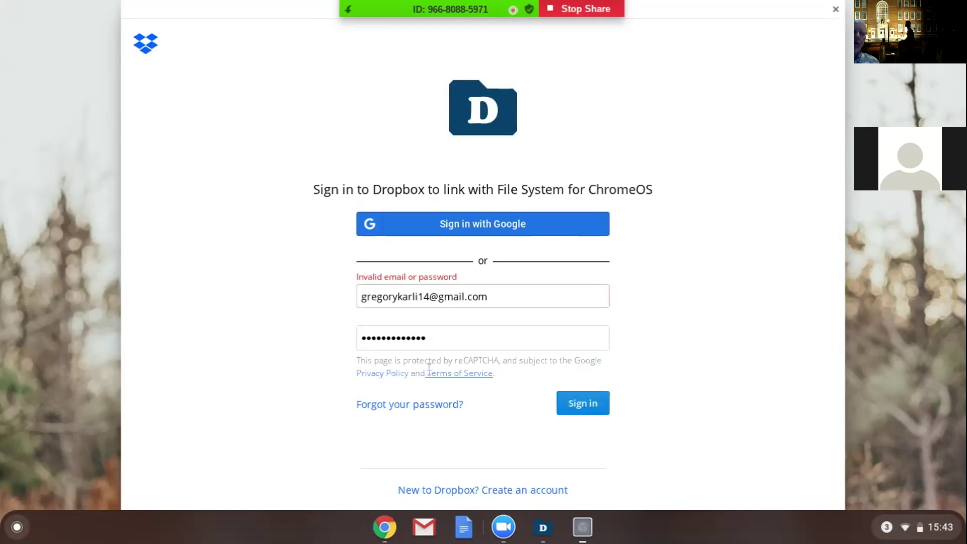
{"action": "left_click", "coordinate": [451, 339]}
{"action": "key", "text": "BackSpace"}
{"action": "key", "text": "BackSpace"}
{"action": "key", "text": "BackSpace"}
{"action": "key", "text": "BackSpace"}
{"action": "key", "text": "BackSpace"}
{"action": "key", "text": "BackSpace"}
{"action": "key", "text": "BackSpace"}
{"action": "key", "text": "BackSpace"}
{"action": "key", "text": "BackSpace"}
Sign in with Google using the account e-mail and password, then allow File System for ChromeOS access.
{"action": "key", "text": "BackSpace"}
{"action": "key", "text": "BackSpace"}
{"action": "key", "text": "BackSpace"}
{"action": "key", "text": "BackSpace"}
{"action": "key", "text": "BackSpace"}
{"action": "type", "text": "***********"}
{"action": "left_click", "coordinate": [599, 413]}
{"action": "left_click", "coordinate": [514, 230]}
{"action": "left_click", "coordinate": [472, 250]}
{"action": "left_click", "coordinate": [604, 425]}
{"action": "type", "text": "••••••••"}
{"action": "left_click", "coordinate": [568, 405]}
{"action": "left_click", "coordinate": [550, 282]}
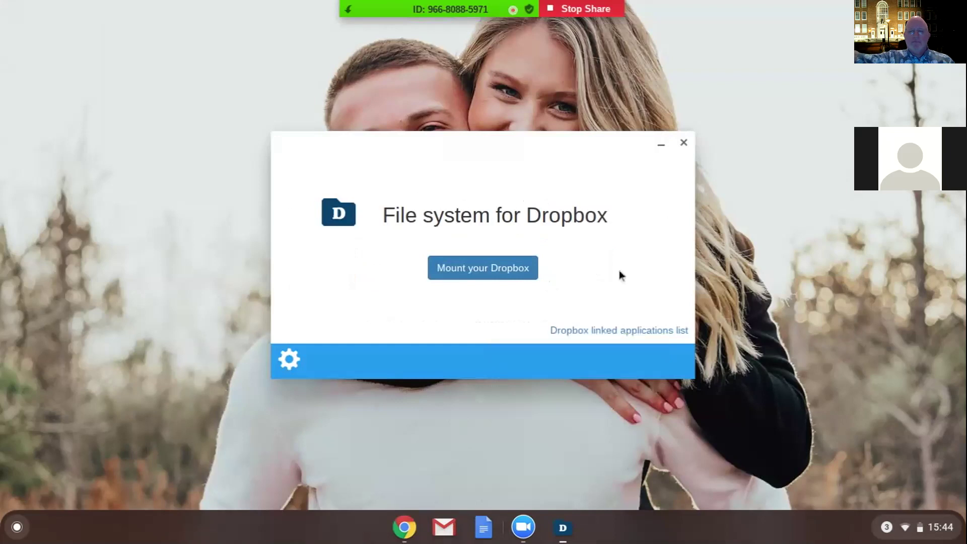
In the app's settings, set Synchronize files/directories automatically to On.
{"action": "left_click", "coordinate": [297, 364]}
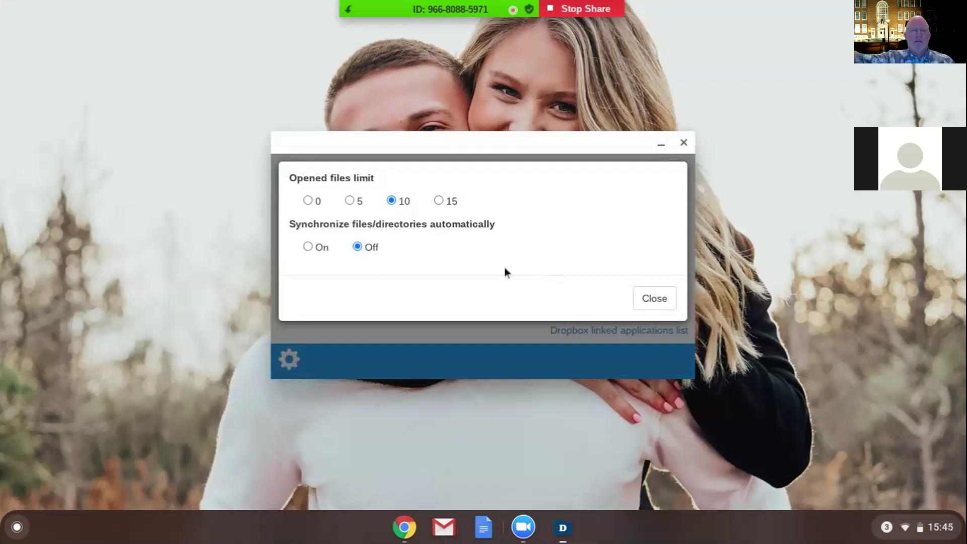
{"action": "left_click", "coordinate": [307, 247]}
Close settings and expand File System for ChromeOS under Dropbox's Connected apps to view its permissions.
{"action": "left_click", "coordinate": [668, 305]}
{"action": "left_click", "coordinate": [629, 336]}
{"action": "left_click", "coordinate": [515, 163]}
{"action": "left_click", "coordinate": [741, 427]}
{"action": "scroll", "coordinate": [484, 302], "scroll_direction": "down", "scroll_amount": 5}
From Dropbox Home, open 102-V84--03-chopin--bayou_folk, then texts, then its 102-V84--03-chopin--bayou_folk folder.
{"action": "left_click", "coordinate": [49, 223]}
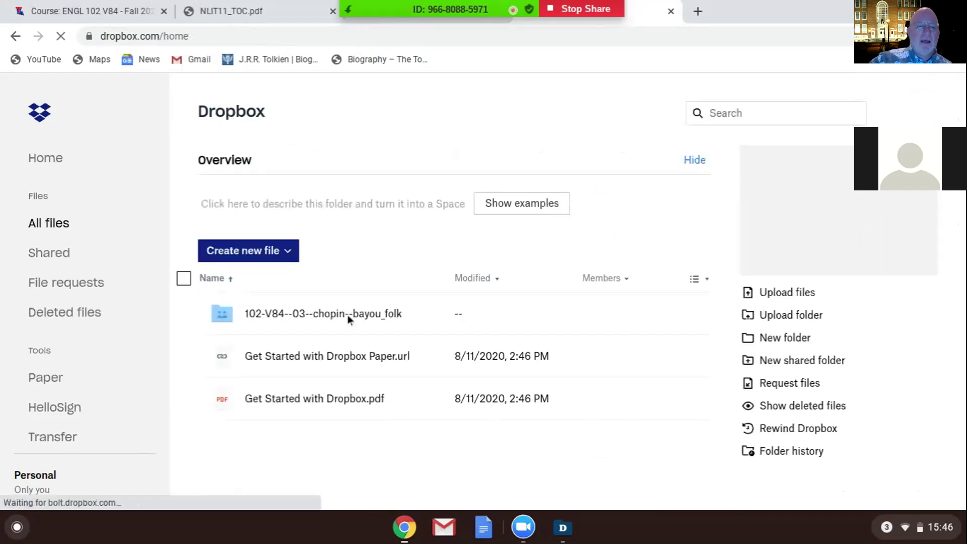
{"action": "left_click", "coordinate": [350, 320]}
{"action": "left_click", "coordinate": [266, 404]}
{"action": "left_click", "coordinate": [327, 359]}
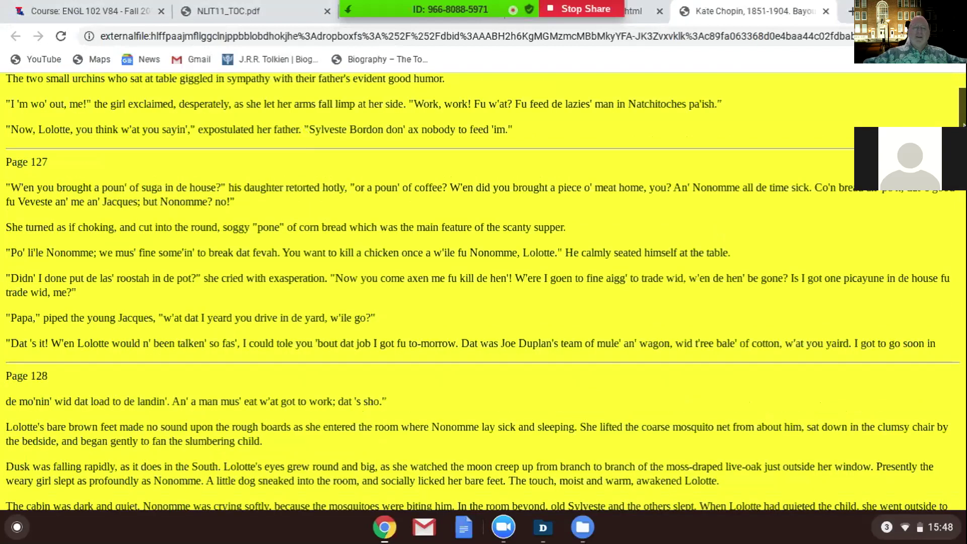
{"action": "scroll", "coordinate": [483, 292], "scroll_direction": "down", "scroll_amount": 7}
{"action": "scroll", "coordinate": [483, 292], "scroll_direction": "up", "scroll_amount": 13}
Bring the Files window forward, glancing at the rendered story in Chrome before returning.
{"action": "left_click", "coordinate": [584, 536]}
{"action": "left_click", "coordinate": [393, 538]}
{"action": "left_click", "coordinate": [580, 538]}
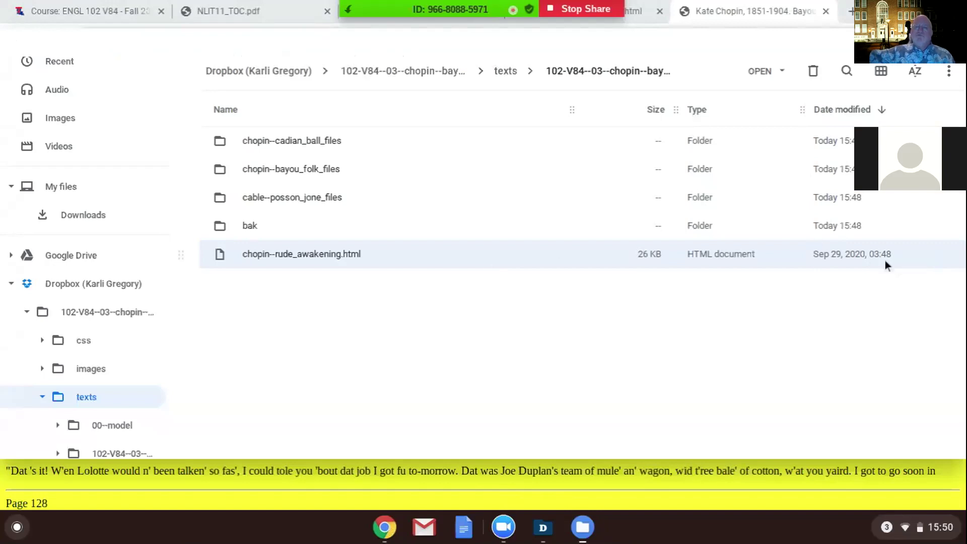
Narrow the Name column so dates show fully, and open chopin--rude_awakening.html in Text.
{"action": "left_click_drag", "start_coordinate": [571, 109], "coordinate": [550, 124]}
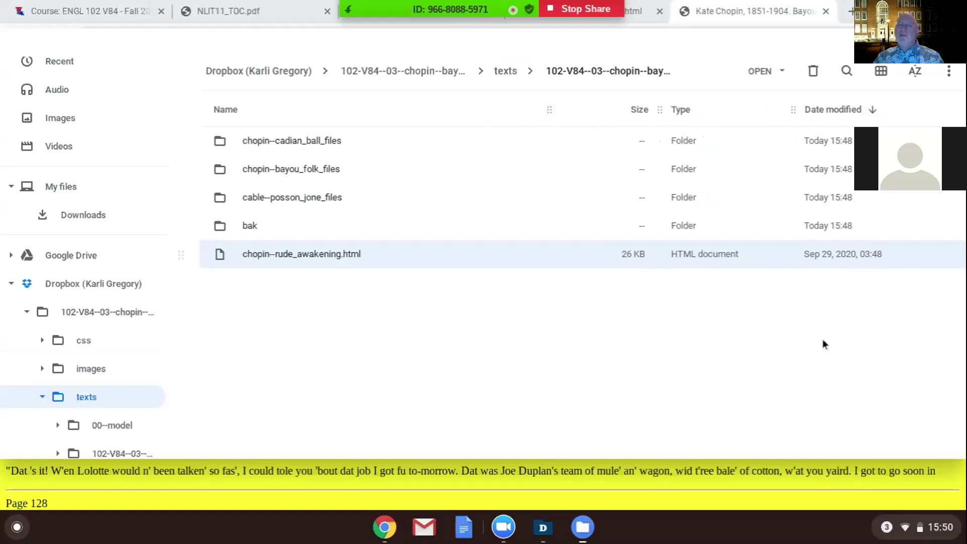
{"action": "left_click", "coordinate": [781, 78]}
{"action": "left_click", "coordinate": [791, 125]}
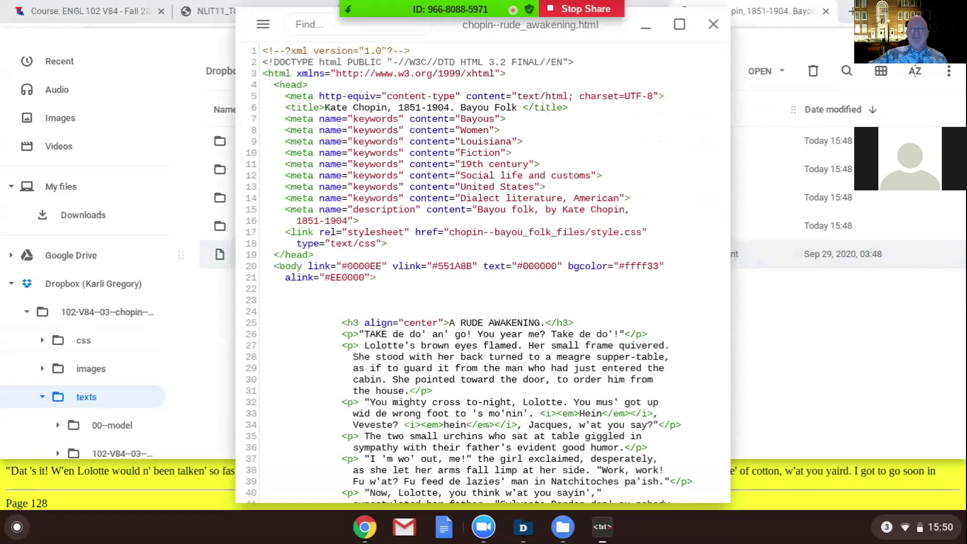
Select header lines 3–5 and move the Text editor right to reveal the Files list.
{"action": "mouse_move", "coordinate": [725, 73]}
{"action": "left_mouse_down"}
{"action": "mouse_move", "coordinate": [725, 96]}
{"action": "mouse_move", "coordinate": [506, 74]}
{"action": "mouse_move", "coordinate": [725, 74]}
{"action": "left_mouse_up"}
{"action": "left_click_drag", "start_coordinate": [244, 25], "coordinate": [479, 32]}
Browse from Dropbox into chopin--bayou_folk, texts, 00--model and select cable--posson_jone.html.
{"action": "left_click", "coordinate": [78, 286]}
{"action": "double_click", "coordinate": [283, 142]}
{"action": "left_click", "coordinate": [261, 198]}
{"action": "double_click", "coordinate": [261, 199]}
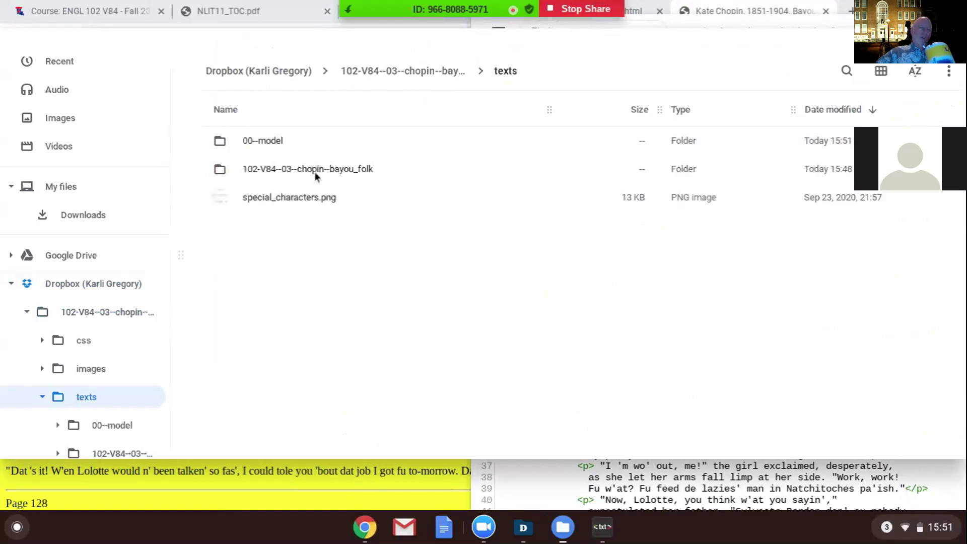
{"action": "double_click", "coordinate": [269, 143]}
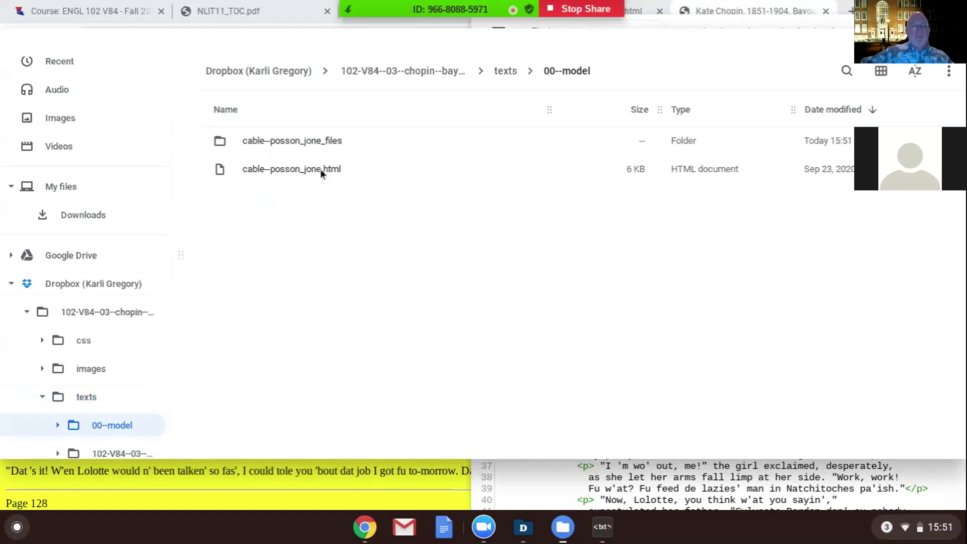
{"action": "left_click", "coordinate": [321, 168]}
Open the model file cable--posson_jone.html in Text and reposition its window.
{"action": "left_click", "coordinate": [782, 74]}
{"action": "left_click", "coordinate": [781, 124]}
{"action": "double_click", "coordinate": [838, 37]}
{"action": "key", "text": "alt+bracketleft"}
{"action": "left_click_drag", "start_coordinate": [215, 34], "coordinate": [528, 182]}
{"action": "left_click_drag", "start_coordinate": [475, 115], "coordinate": [2, 106]}
Minimize Chrome and the Dropbox window, then snap the editor to the right side.
{"action": "key", "text": "alt+Tab"}
{"action": "key", "text": "alt+equal"}
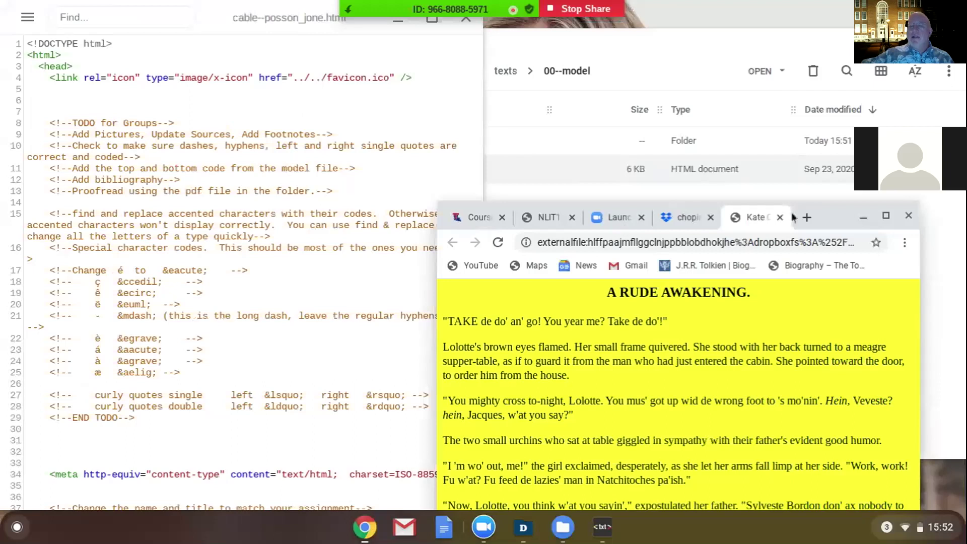
{"action": "left_click", "coordinate": [864, 218]}
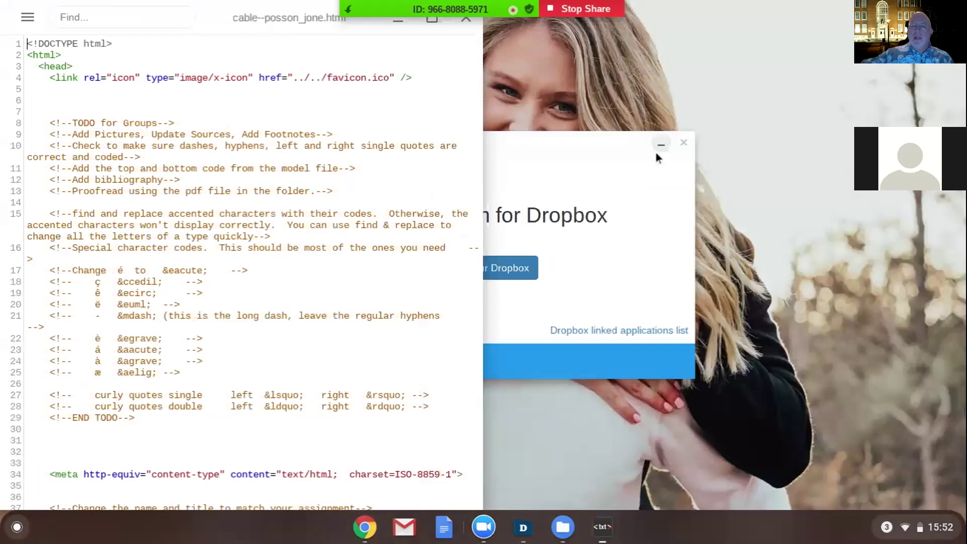
{"action": "left_click", "coordinate": [660, 144]}
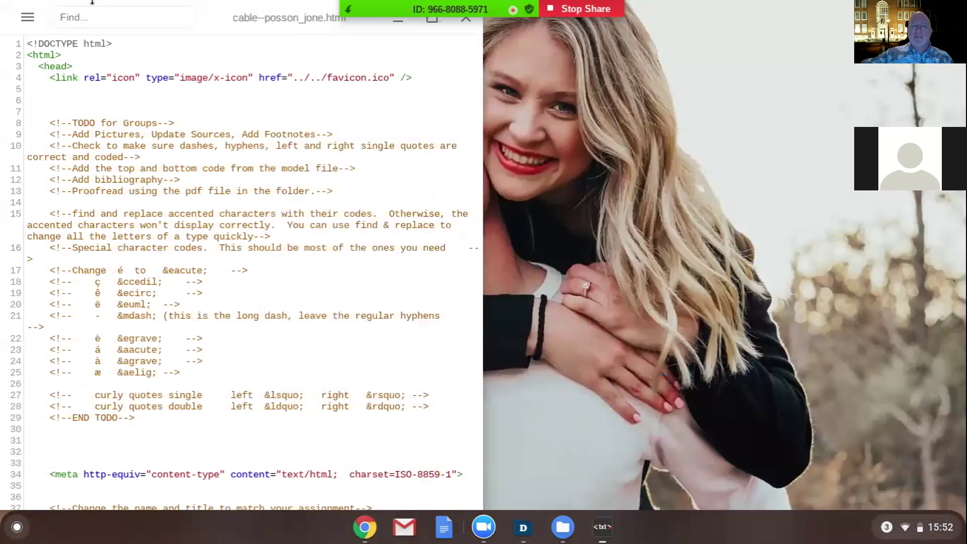
{"action": "key", "text": "alt+]"}
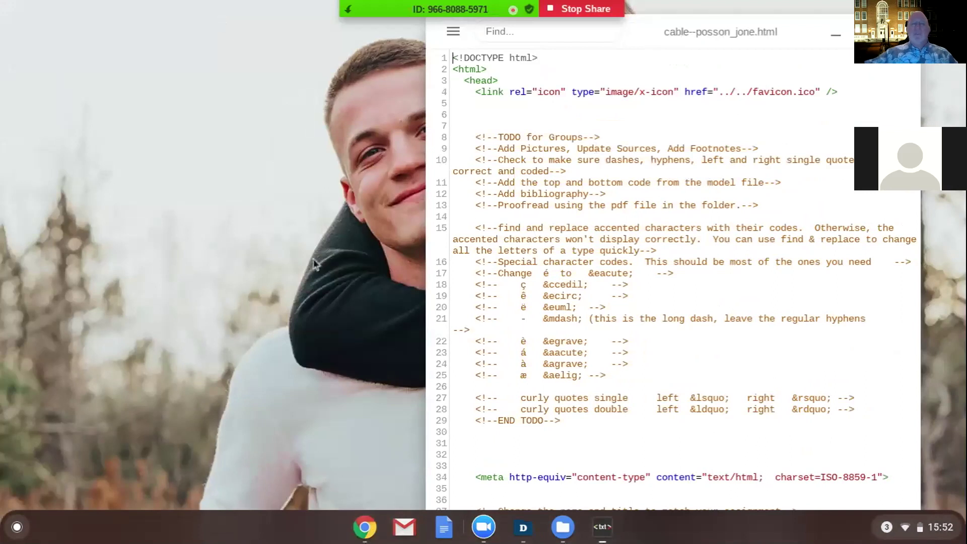
Maximize Chrome and scroll through the rendered A RUDE AWAKENING story page.
{"action": "left_click", "coordinate": [364, 533]}
{"action": "left_click", "coordinate": [885, 219]}
{"action": "mouse_move", "coordinate": [964, 93]}
{"action": "left_mouse_down"}
{"action": "mouse_move", "coordinate": [964, 266]}
{"action": "mouse_move", "coordinate": [963, 91]}
{"action": "left_mouse_up"}
{"action": "scroll", "coordinate": [964, 95], "scroll_direction": "down", "scroll_amount": 3}
{"action": "scroll", "coordinate": [963, 96], "scroll_direction": "up", "scroll_amount": 3}
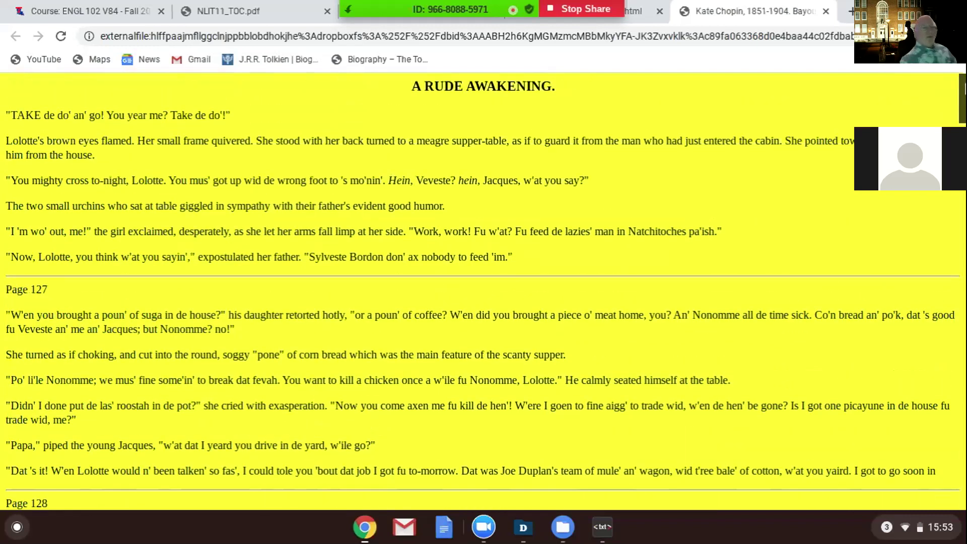
{"action": "key", "text": "alt+Tab"}
In Files, browse Dropbox > 102-V84--03--chopin--bayou_folk > texts > chopin--bayou_folk and select chopin--rude_awakening.html.
{"action": "left_click", "coordinate": [563, 526]}
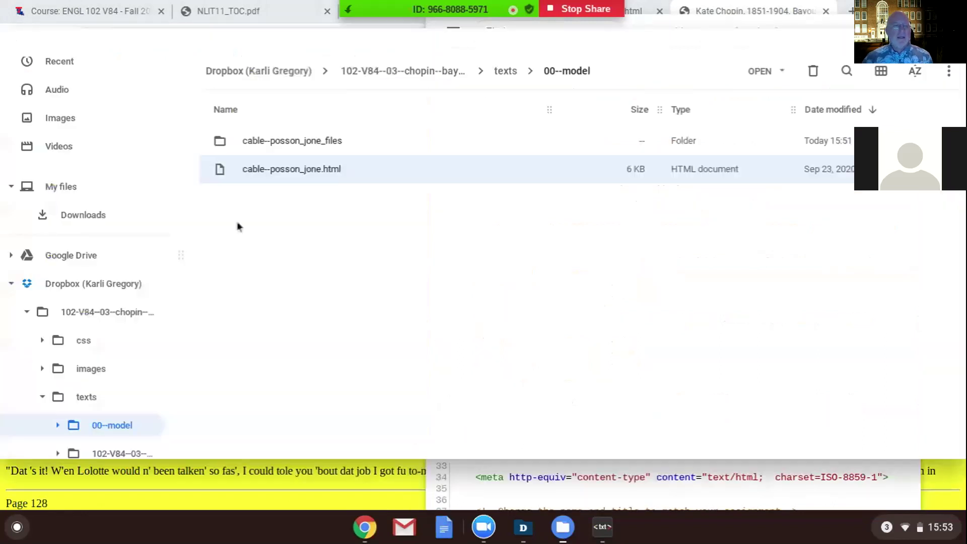
{"action": "left_click", "coordinate": [111, 288]}
{"action": "left_click", "coordinate": [307, 144]}
{"action": "double_click", "coordinate": [307, 144]}
{"action": "double_click", "coordinate": [277, 197]}
{"action": "left_click", "coordinate": [285, 137]}
{"action": "double_click", "coordinate": [285, 136]}
{"action": "left_click", "coordinate": [319, 259]}
Open chopin--rude_awakening.html with Text, then minimize the editor.
{"action": "left_click", "coordinate": [780, 73]}
{"action": "left_click", "coordinate": [778, 126]}
{"action": "left_click", "coordinate": [603, 526]}
Switch to chopin--rude_awakening.html in Text and delete its old header, lines 1–21.
{"action": "left_click", "coordinate": [607, 539]}
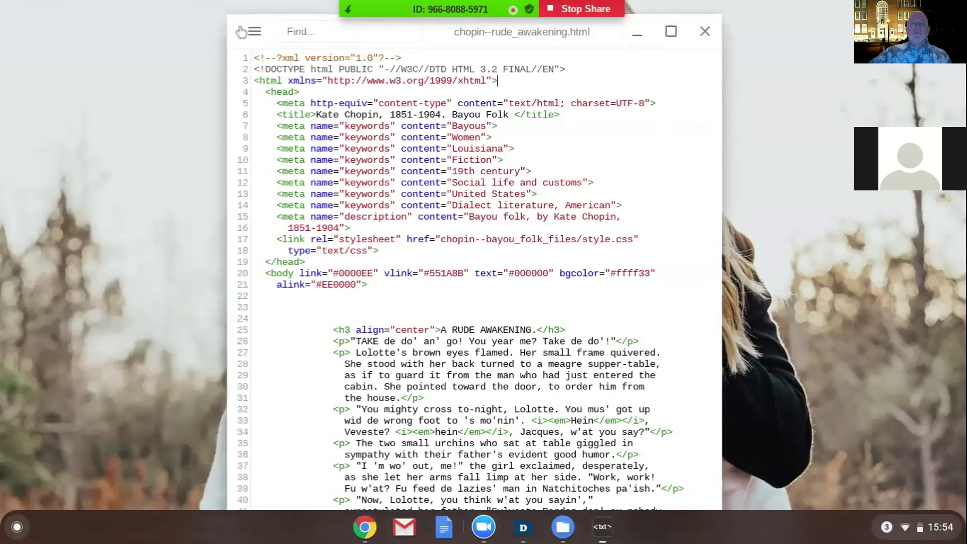
{"action": "left_click", "coordinate": [254, 31]}
{"action": "left_click", "coordinate": [317, 234]}
{"action": "left_click", "coordinate": [313, 262]}
{"action": "left_click", "coordinate": [317, 244]}
{"action": "left_click", "coordinate": [372, 537]}
{"action": "left_click", "coordinate": [603, 527]}
{"action": "left_click_drag", "start_coordinate": [535, 364], "coordinate": [409, 51]}
{"action": "key", "text": "BackSpace"}
Maximize the editor and select the model's header code in cable--posson_jone.html.
{"action": "left_click", "coordinate": [317, 263]}
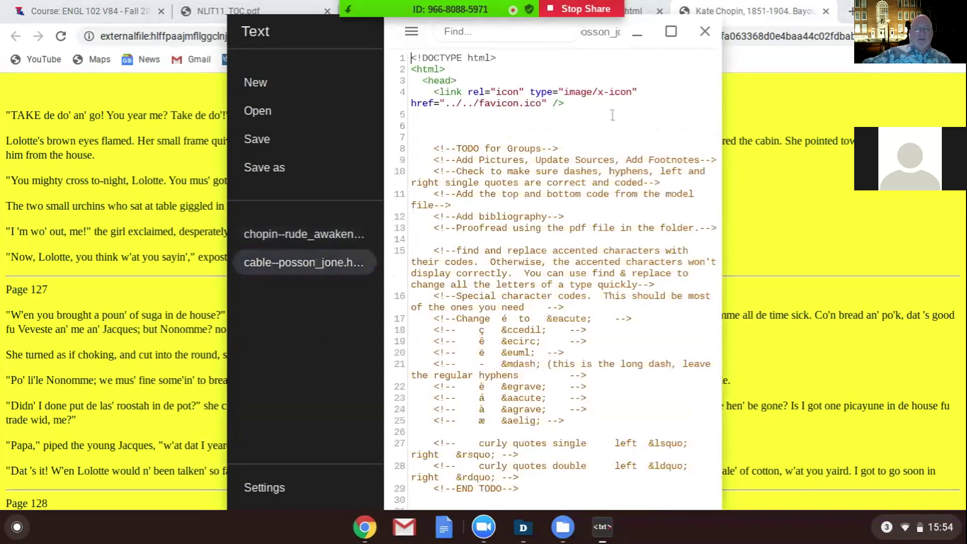
{"action": "left_click", "coordinate": [671, 31]}
{"action": "mouse_move", "coordinate": [959, 81]}
{"action": "left_mouse_down"}
{"action": "mouse_move", "coordinate": [957, 158]}
{"action": "mouse_move", "coordinate": [959, 82]}
{"action": "left_mouse_up"}
{"action": "left_click_drag", "start_coordinate": [963, 293], "coordinate": [915, 294]}
{"action": "key", "text": "Down"}
{"action": "key", "text": "Down"}
{"action": "key", "text": "Down"}
{"action": "key", "text": "Down"}
{"action": "key", "text": "Down"}
{"action": "key", "text": "Down"}
{"action": "key", "text": "Down"}
{"action": "key", "text": "Down"}
{"action": "key", "text": "Down"}
{"action": "key", "text": "Down"}
{"action": "key", "text": "Down"}
{"action": "key", "text": "Down"}
{"action": "key", "text": "Down"}
{"action": "key", "text": "Down"}
{"action": "key", "text": "Down"}
{"action": "key", "text": "Down"}
{"action": "key", "text": "Down"}
{"action": "key", "text": "Down"}
{"action": "key", "text": "Down"}
{"action": "key", "text": "Down"}
{"action": "key", "text": "Down"}
{"action": "key", "text": "Down"}
{"action": "key", "text": "Down"}
{"action": "key", "text": "Down"}
{"action": "key", "text": "Down"}
{"action": "key", "text": "Down"}
{"action": "key", "text": "Down"}
{"action": "key", "text": "Down"}
{"action": "key", "text": "Down"}
{"action": "key", "text": "Down"}
{"action": "key", "text": "Down"}
{"action": "key", "text": "Down"}
{"action": "key", "text": "Down"}
{"action": "key", "text": "Down"}
{"action": "key", "text": "Down"}
{"action": "key", "text": "Down"}
{"action": "key", "text": "Down"}
{"action": "key", "text": "Down"}
{"action": "key", "text": "Down"}
{"action": "key", "text": "Down"}
{"action": "key", "text": "Down"}
{"action": "key", "text": "Down"}
{"action": "key", "text": "Down"}
{"action": "key", "text": "Down"}
{"action": "key", "text": "Down"}
{"action": "key", "text": "Down"}
{"action": "key", "text": "Down"}
{"action": "key", "text": "Down"}
{"action": "key", "text": "Down"}
{"action": "key", "text": "Down"}
{"action": "key", "text": "Down"}
{"action": "key", "text": "Down"}
{"action": "key", "text": "Down"}
{"action": "key", "text": "Down"}
{"action": "key", "text": "Down"}
{"action": "key", "text": "Down"}
{"action": "key", "text": "Down"}
{"action": "key", "text": "Down"}
{"action": "key", "text": "Down"}
{"action": "key", "text": "Down"}
{"action": "left_click_drag", "start_coordinate": [234, 402], "coordinate": [185, 43]}
Paste the model header at the top of chopin--rude_awakening.html and scroll to line 483.
{"action": "left_click", "coordinate": [82, 226]}
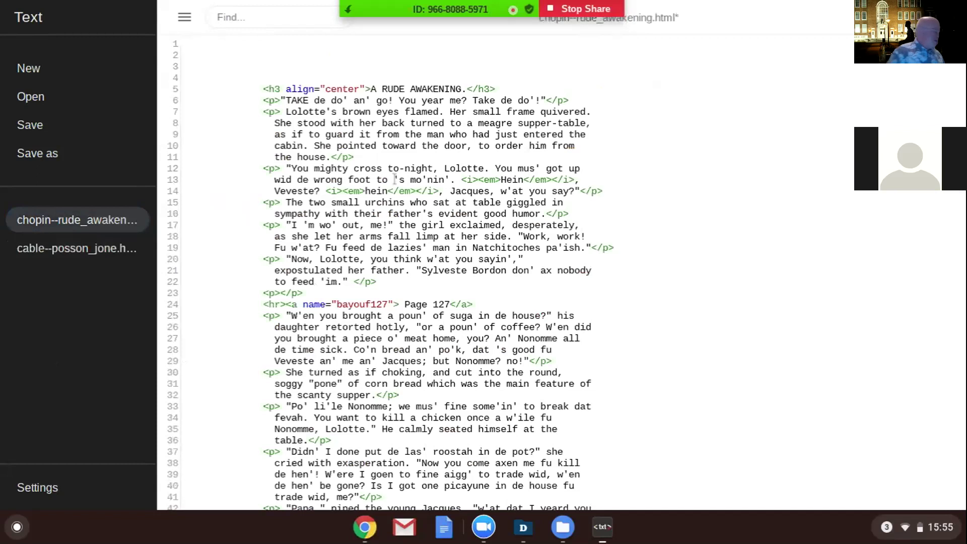
{"action": "key", "text": "ctrl+v"}
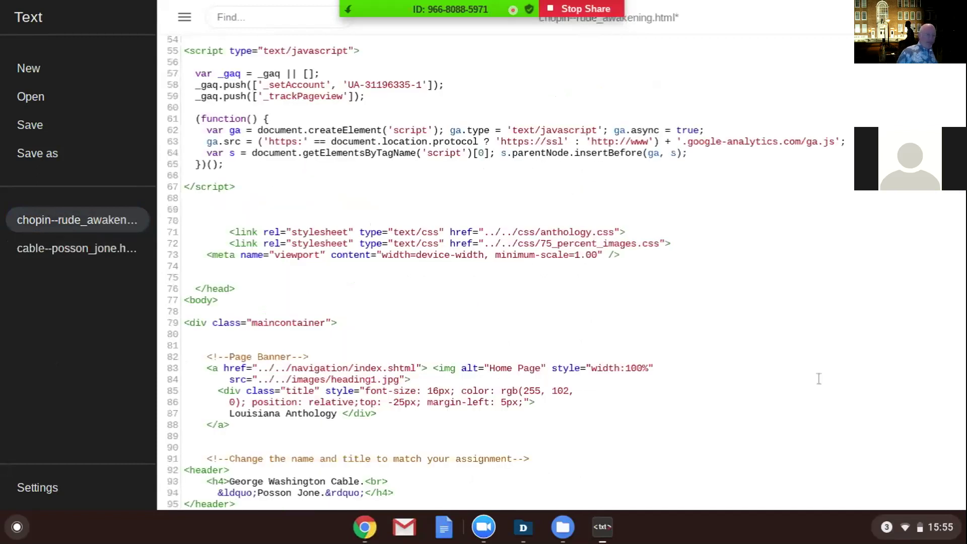
{"action": "scroll", "coordinate": [963, 272], "scroll_direction": "down", "scroll_amount": 6}
{"action": "scroll", "coordinate": [235, 503], "scroll_direction": "down", "scroll_amount": 3}
{"action": "scroll", "coordinate": [234, 427], "scroll_direction": "down", "scroll_amount": 2}
{"action": "left_click_drag", "start_coordinate": [962, 198], "coordinate": [963, 514]}
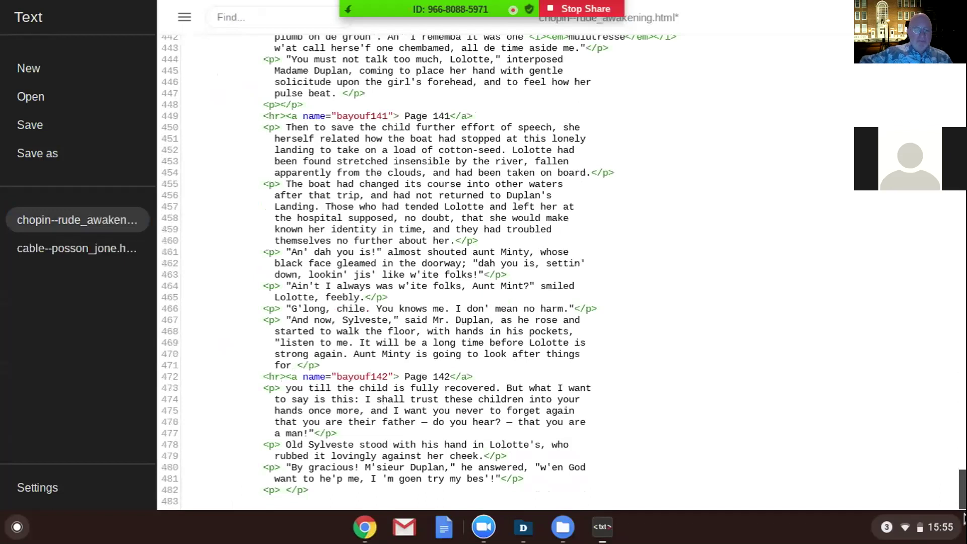
In cable--posson_jone.html, select the closing code from line 152 through </html>.
{"action": "scroll", "coordinate": [234, 40], "scroll_direction": "up", "scroll_amount": 20}
{"action": "scroll", "coordinate": [235, 40], "scroll_direction": "up", "scroll_amount": 1}
{"action": "left_click", "coordinate": [79, 258]}
{"action": "left_click", "coordinate": [738, 328]}
{"action": "key", "text": "Down"}
{"action": "key", "text": "Down"}
{"action": "key", "text": "Down"}
{"action": "key", "text": "Down"}
{"action": "left_click", "coordinate": [861, 202]}
{"action": "key", "text": "Down"}
{"action": "key", "text": "Down"}
{"action": "key", "text": "Down"}
{"action": "key", "text": "Down"}
{"action": "key", "text": "Down"}
{"action": "key", "text": "Down"}
{"action": "key", "text": "Down"}
{"action": "key", "text": "Down"}
{"action": "key", "text": "Down"}
{"action": "key", "text": "Down"}
{"action": "key", "text": "Down"}
{"action": "key", "text": "Down"}
{"action": "key", "text": "Down"}
{"action": "key", "text": "Down"}
{"action": "key", "text": "Down"}
{"action": "key", "text": "Down"}
{"action": "key", "text": "Down"}
{"action": "key", "text": "Down"}
{"action": "key", "text": "Down"}
{"action": "key", "text": "Down"}
{"action": "key", "text": "Down"}
{"action": "key", "text": "Down"}
{"action": "key", "text": "Down"}
{"action": "key", "text": "Down"}
{"action": "key", "text": "Down"}
{"action": "key", "text": "Down"}
{"action": "key", "text": "Down"}
{"action": "key", "text": "Down"}
{"action": "key", "text": "Down"}
{"action": "key", "text": "Down"}
{"action": "key", "text": "Down"}
{"action": "key", "text": "Down"}
{"action": "key", "text": "Down"}
{"action": "key", "text": "Down"}
{"action": "key", "text": "Down"}
{"action": "key", "text": "Down"}
{"action": "key", "text": "Down"}
{"action": "key", "text": "Down"}
{"action": "key", "text": "Down"}
{"action": "key", "text": "Down"}
{"action": "key", "text": "Down"}
{"action": "key", "text": "Down"}
{"action": "key", "text": "Down"}
{"action": "key", "text": "Down"}
{"action": "key", "text": "Down"}
{"action": "key", "text": "Down"}
{"action": "key", "text": "Down"}
{"action": "key", "text": "Down"}
{"action": "key", "text": "Down"}
{"action": "key", "text": "Down"}
{"action": "key", "text": "Down"}
{"action": "key", "text": "Down"}
{"action": "key", "text": "Down"}
{"action": "key", "text": "Down"}
{"action": "key", "text": "Down"}
{"action": "key", "text": "Down"}
{"action": "key", "text": "Down"}
{"action": "key", "text": "Down"}
{"action": "key", "text": "Down"}
{"action": "key", "text": "Down"}
{"action": "key", "text": "Down"}
{"action": "key", "text": "Down"}
{"action": "key", "text": "Down"}
{"action": "key", "text": "Down"}
{"action": "key", "text": "Down"}
{"action": "key", "text": "Down"}
{"action": "key", "text": "Down"}
{"action": "key", "text": "Down"}
{"action": "key", "text": "Down"}
{"action": "key", "text": "Down"}
{"action": "key", "text": "Down"}
{"action": "key", "text": "Down"}
{"action": "key", "text": "Down"}
{"action": "key", "text": "Down"}
{"action": "key", "text": "Down"}
{"action": "key", "text": "Down"}
{"action": "key", "text": "Down"}
{"action": "key", "text": "Down"}
{"action": "key", "text": "Down"}
{"action": "key", "text": "Down"}
{"action": "left_click_drag", "start_coordinate": [185, 424], "coordinate": [386, 540]}
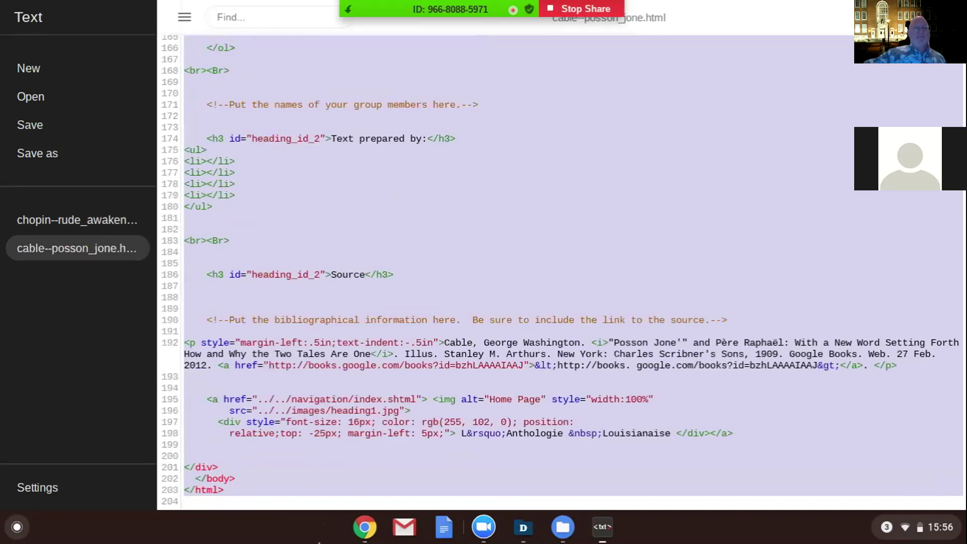
Paste the model's closing code at the end of chopin--rude_awakening.html and save it.
{"action": "left_click", "coordinate": [86, 227]}
{"action": "key", "text": "Down"}
{"action": "key", "text": "Down"}
{"action": "key", "text": "Down"}
{"action": "key", "text": "Down"}
{"action": "key", "text": "Down"}
{"action": "key", "text": "Down"}
{"action": "key", "text": "Down"}
{"action": "key", "text": "Down"}
{"action": "key", "text": "Down"}
{"action": "key", "text": "Down"}
{"action": "key", "text": "Down"}
{"action": "key", "text": "Down"}
{"action": "key", "text": "Down"}
{"action": "key", "text": "Down"}
{"action": "key", "text": "Down"}
{"action": "key", "text": "Down"}
{"action": "key", "text": "Down"}
{"action": "key", "text": "Down"}
{"action": "key", "text": "Down"}
{"action": "key", "text": "Down"}
{"action": "key", "text": "Down"}
{"action": "key", "text": "Down"}
{"action": "key", "text": "Down"}
{"action": "key", "text": "Down"}
{"action": "key", "text": "Down"}
{"action": "key", "text": "Down"}
{"action": "key", "text": "Down"}
{"action": "key", "text": "Down"}
{"action": "key", "text": "Down"}
{"action": "key", "text": "Down"}
{"action": "key", "text": "Down"}
{"action": "key", "text": "Down"}
{"action": "key", "text": "Down"}
{"action": "key", "text": "Down"}
{"action": "key", "text": "Down"}
{"action": "key", "text": "Down"}
{"action": "scroll", "coordinate": [428, 271], "scroll_direction": "down", "scroll_amount": 2}
{"action": "left_click_drag", "start_coordinate": [962, 214], "coordinate": [963, 506]}
{"action": "left_click", "coordinate": [281, 501]}
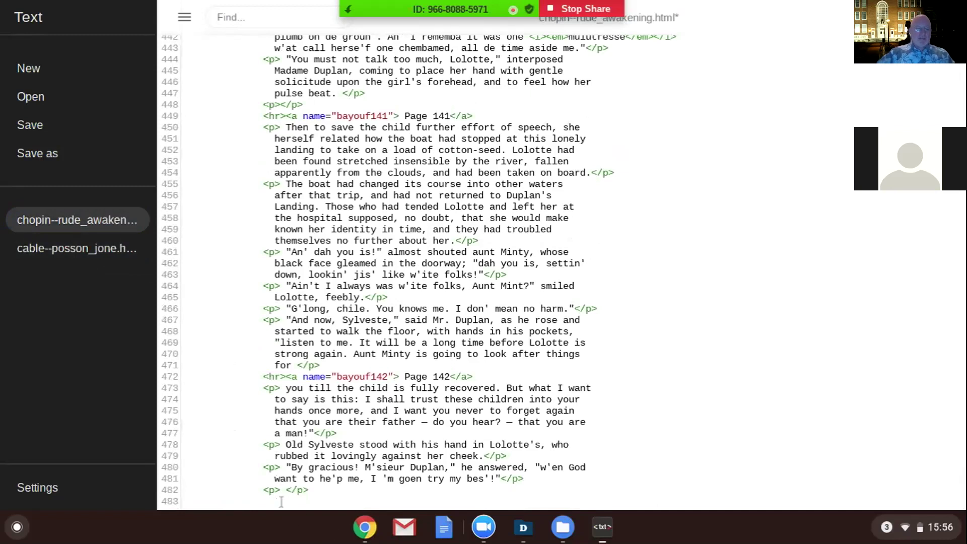
{"action": "key", "text": "ctrl+End"}
{"action": "left_click", "coordinate": [61, 125]}
Take the Text editor out of full screen with F4.
{"action": "key", "text": "F4"}
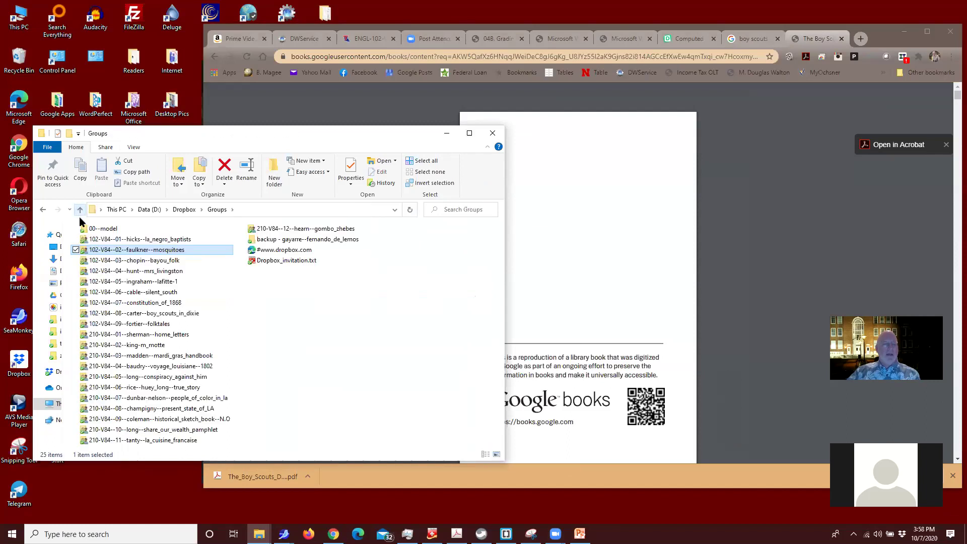
Browse to chopin--bayou_folk > texts > chopin--bayou_folk and drop chopin--rude_awakening.html into a new Chrome tab.
{"action": "double_click", "coordinate": [102, 259]}
{"action": "double_click", "coordinate": [101, 262]}
{"action": "double_click", "coordinate": [143, 263]}
{"action": "left_click", "coordinate": [111, 286]}
{"action": "left_click_drag", "start_coordinate": [111, 287], "coordinate": [805, 230]}
{"action": "left_click", "coordinate": [859, 38]}
{"action": "left_click_drag", "start_coordinate": [106, 285], "coordinate": [354, 309]}
{"action": "scroll", "coordinate": [456, 268], "scroll_direction": "down", "scroll_amount": 5}
{"action": "scroll", "coordinate": [456, 268], "scroll_direction": "down", "scroll_amount": 15}
{"action": "scroll", "coordinate": [456, 272], "scroll_direction": "down", "scroll_amount": 5}
{"action": "scroll", "coordinate": [458, 272], "scroll_direction": "down", "scroll_amount": 20}
{"action": "scroll", "coordinate": [456, 268], "scroll_direction": "down", "scroll_amount": 10}
{"action": "scroll", "coordinate": [456, 268], "scroll_direction": "up", "scroll_amount": 20}
{"action": "scroll", "coordinate": [456, 268], "scroll_direction": "up", "scroll_amount": 1}
{"action": "scroll", "coordinate": [456, 268], "scroll_direction": "down", "scroll_amount": 9}
{"action": "scroll", "coordinate": [457, 269], "scroll_direction": "down", "scroll_amount": 1}
{"action": "left_click_drag", "start_coordinate": [433, 250], "coordinate": [482, 256]}
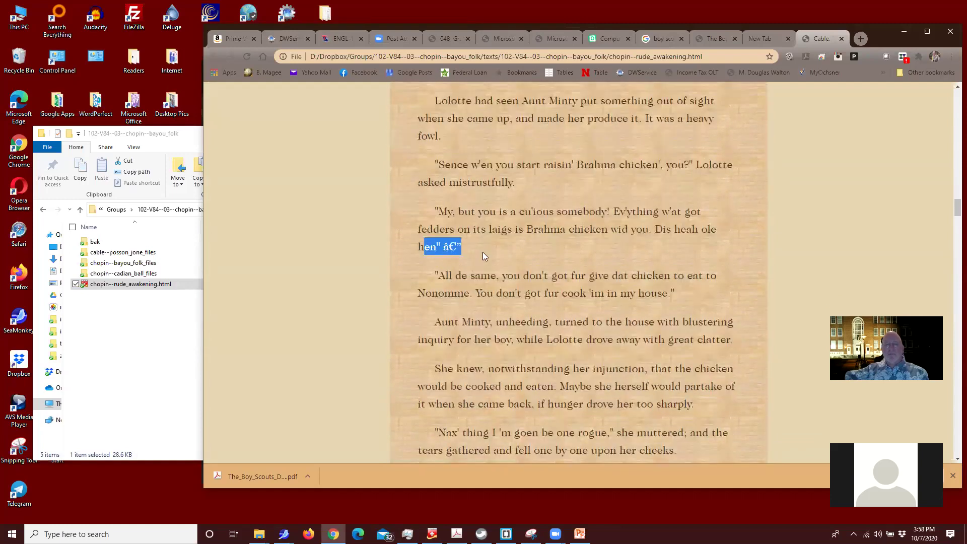
{"action": "scroll", "coordinate": [475, 251], "scroll_direction": "up", "scroll_amount": 2}
{"action": "left_click", "coordinate": [448, 172]}
{"action": "scroll", "coordinate": [392, 140], "scroll_direction": "up", "scroll_amount": 12}
{"action": "scroll", "coordinate": [388, 141], "scroll_direction": "up", "scroll_amount": 20}
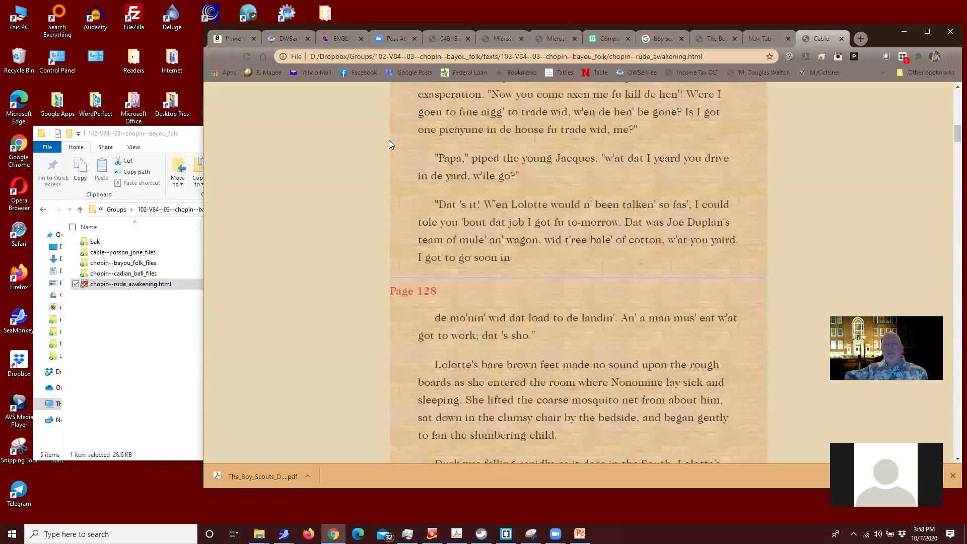
{"action": "scroll", "coordinate": [389, 141], "scroll_direction": "down", "scroll_amount": 12}
{"action": "scroll", "coordinate": [389, 140], "scroll_direction": "down", "scroll_amount": 5}
Close the seven extra Chrome tabs, from the story tab through both Microsoft Word tabs.
{"action": "left_click", "coordinate": [841, 39]}
{"action": "left_click", "coordinate": [841, 38]}
{"action": "left_click", "coordinate": [841, 39]}
{"action": "left_click", "coordinate": [841, 38]}
{"action": "left_click", "coordinate": [840, 38]}
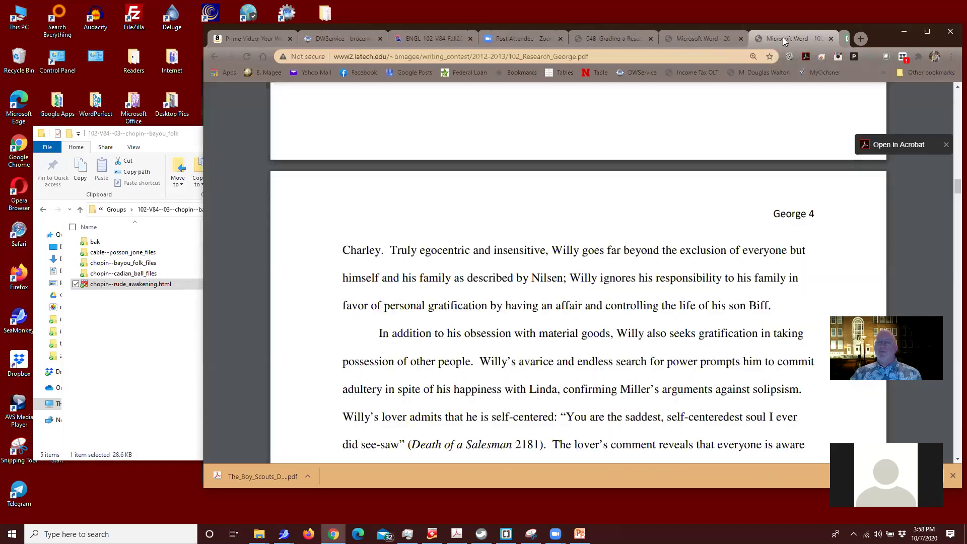
{"action": "left_click", "coordinate": [840, 38]}
{"action": "left_click", "coordinate": [840, 39]}
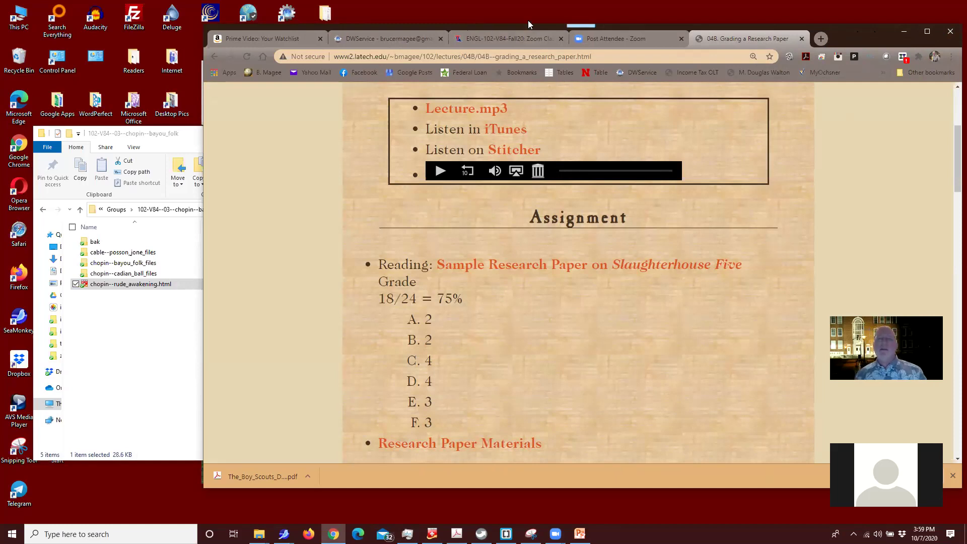